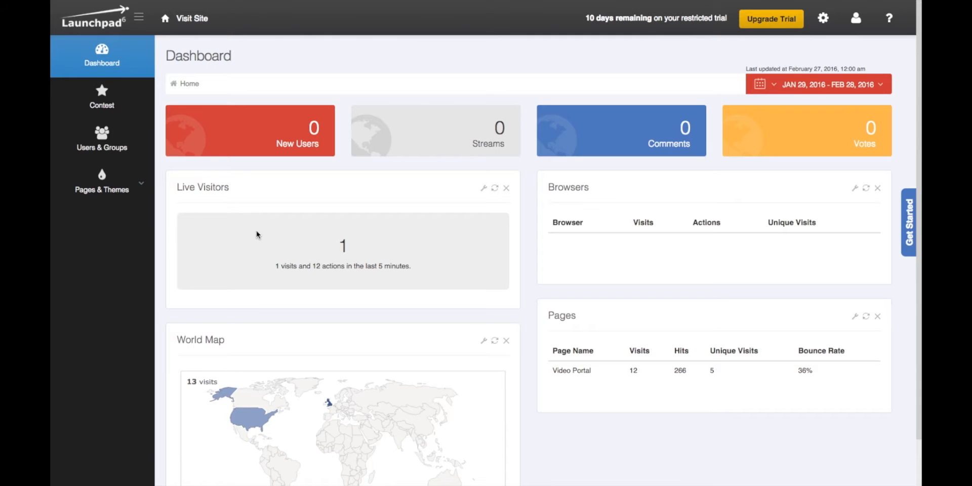
Open the theme list and start configuring the active Space theme.
left_click(103, 184)
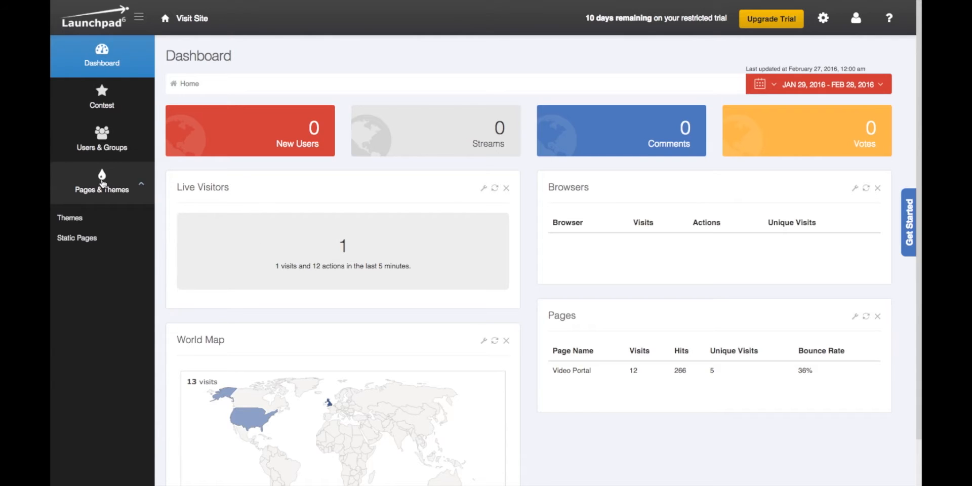
left_click(69, 218)
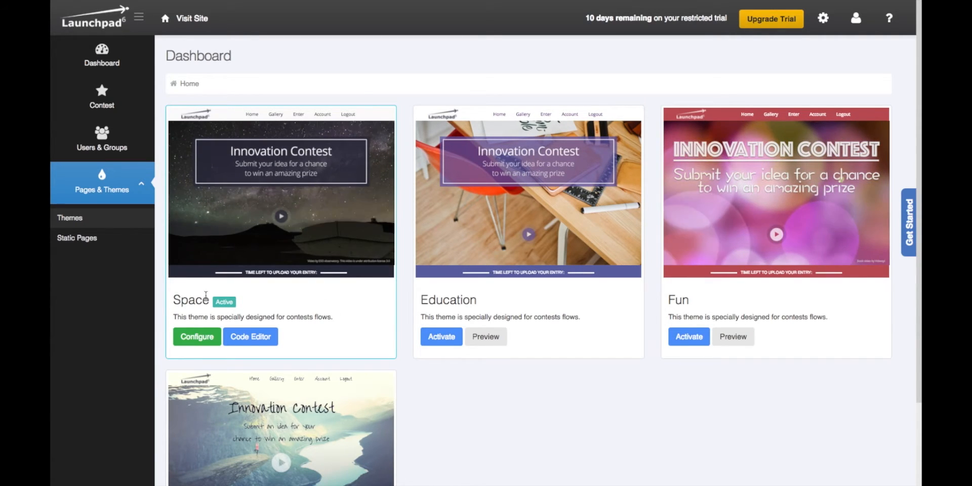
left_click(202, 344)
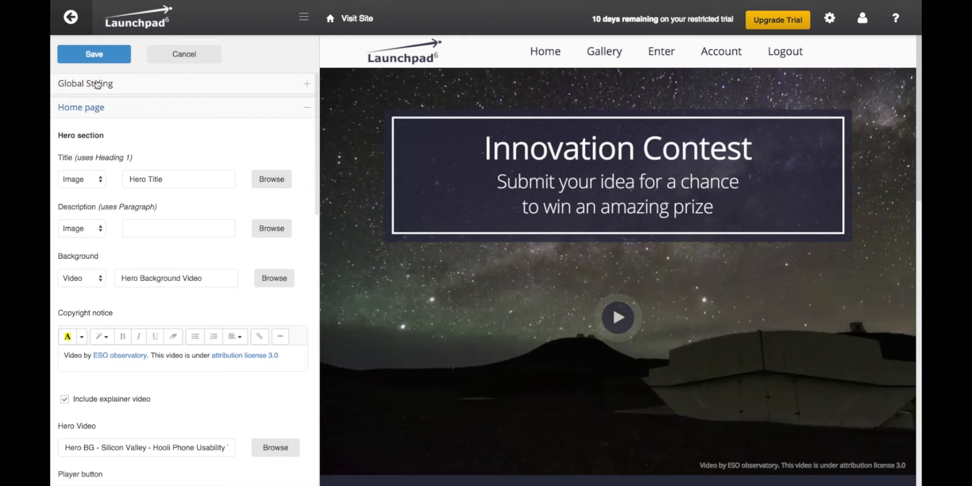
Expand the Global Styling settings and look through the logo image library without choosing an image.
left_click(98, 84)
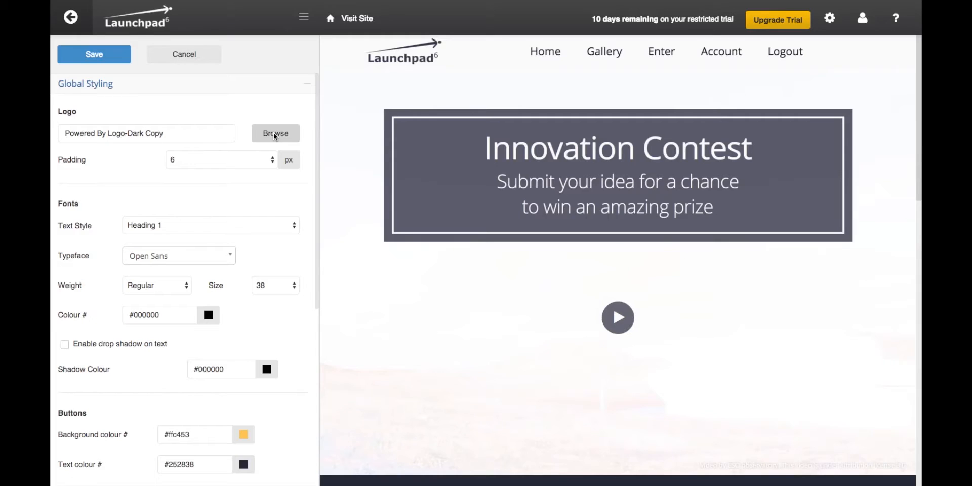
left_click(273, 132)
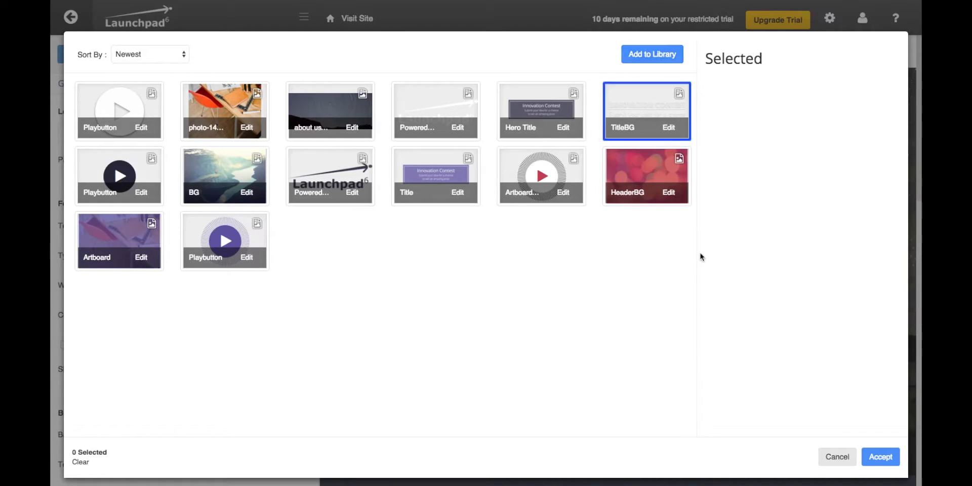
left_click(838, 457)
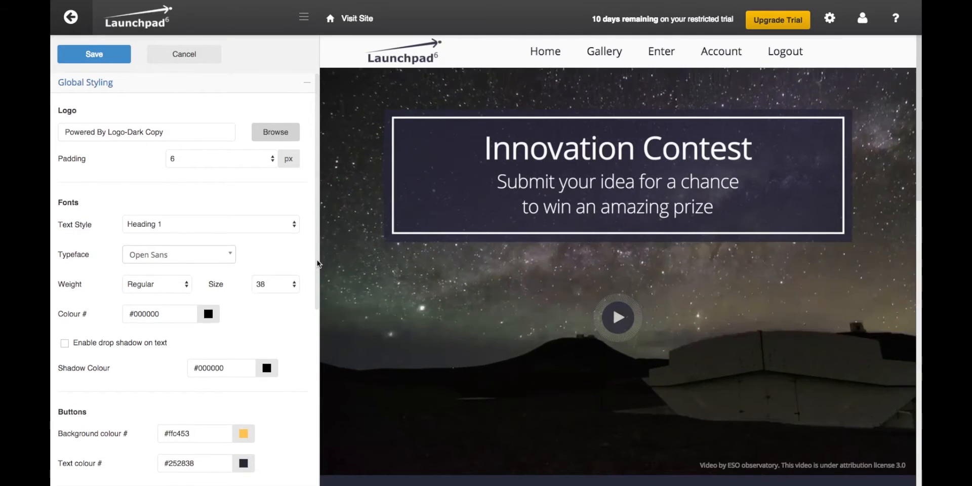
Enable the Views, Comments and Votes metrics in Global Styling for the contest entries.
scroll(319, 311, "down", 2)
scroll(316, 355, "down", 6)
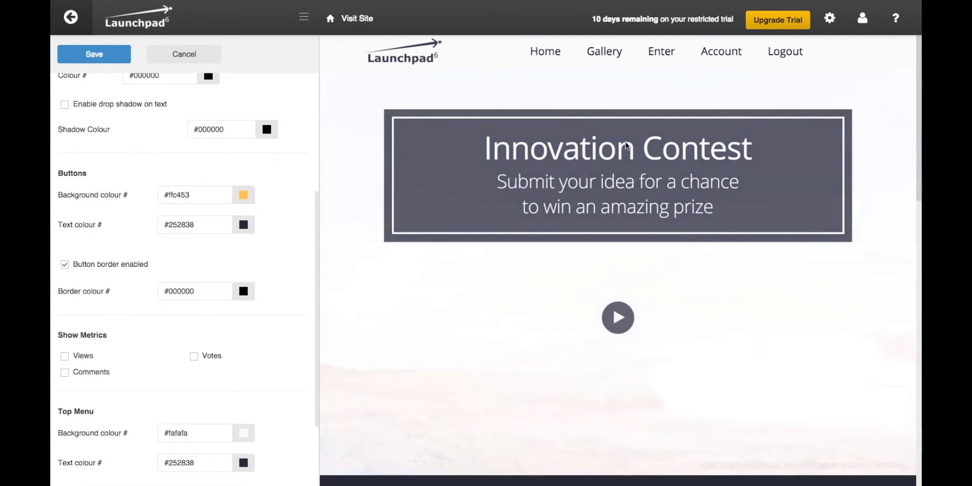
left_click_drag(920, 94, 918, 348)
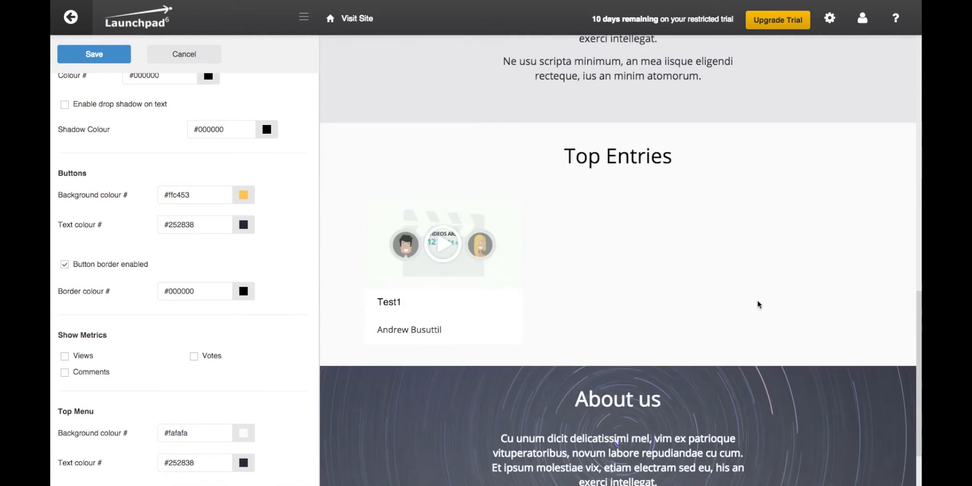
left_click(65, 356)
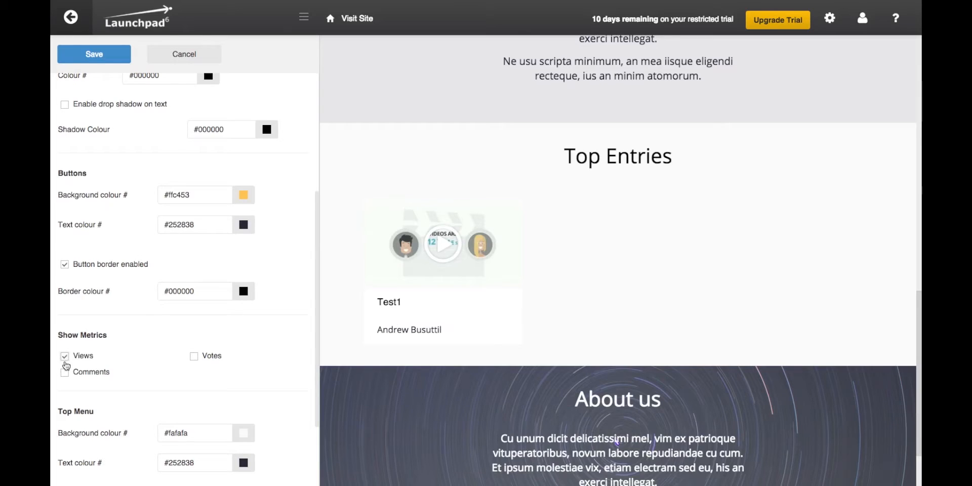
left_click(108, 370)
left_click(194, 358)
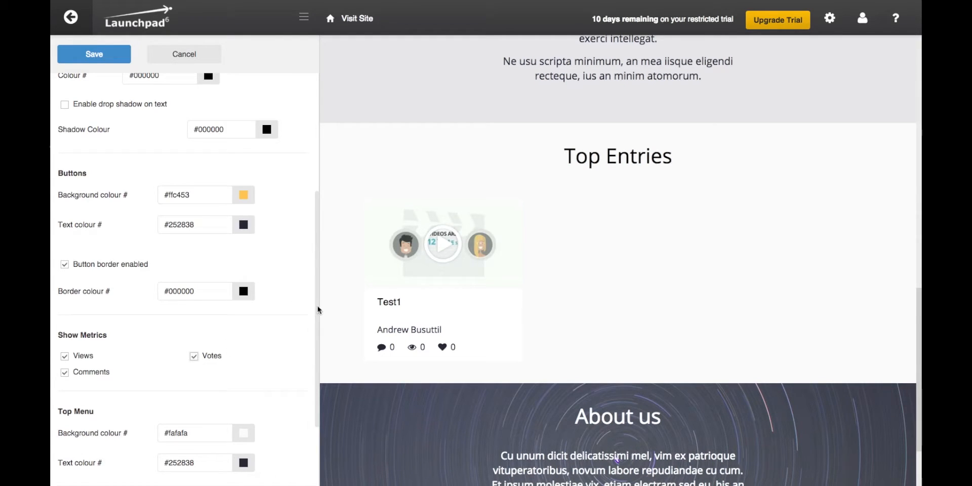
Expand the Home page settings below the Footer colours.
left_click_drag(317, 309, 319, 375)
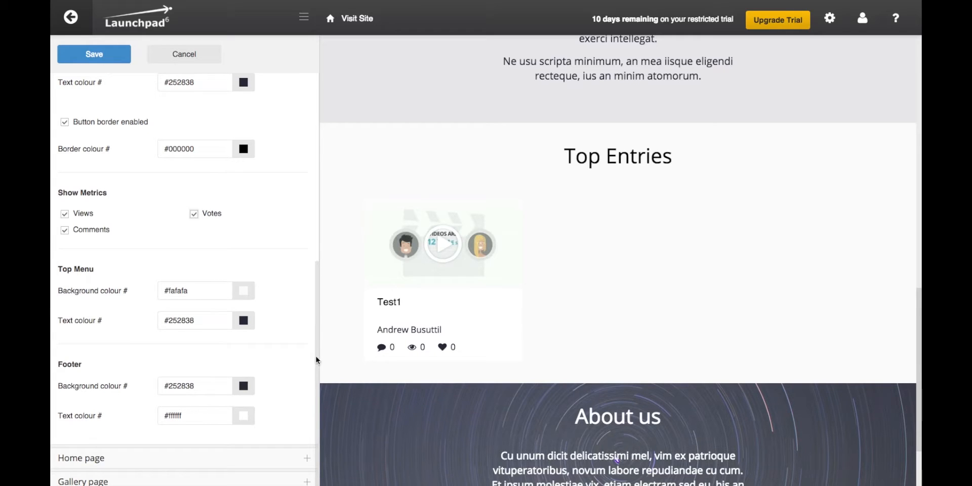
scroll(315, 369, "down", 3)
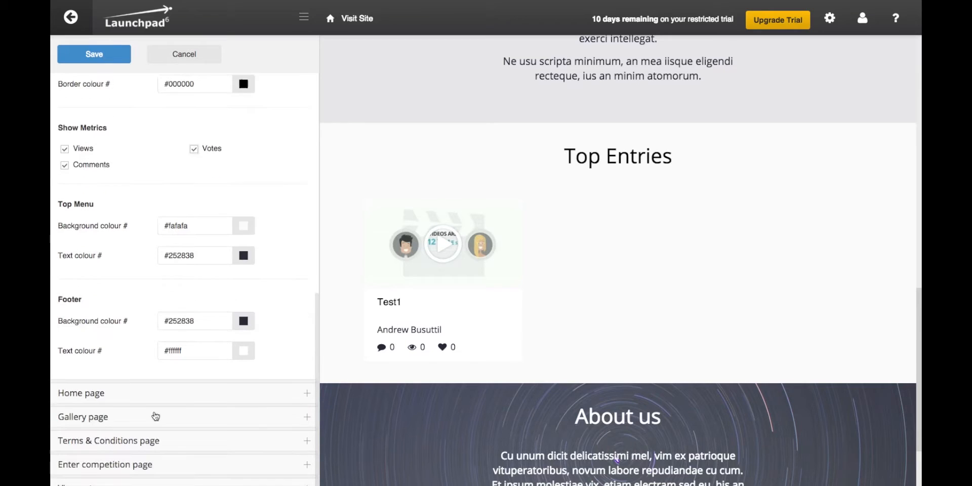
left_click(99, 398)
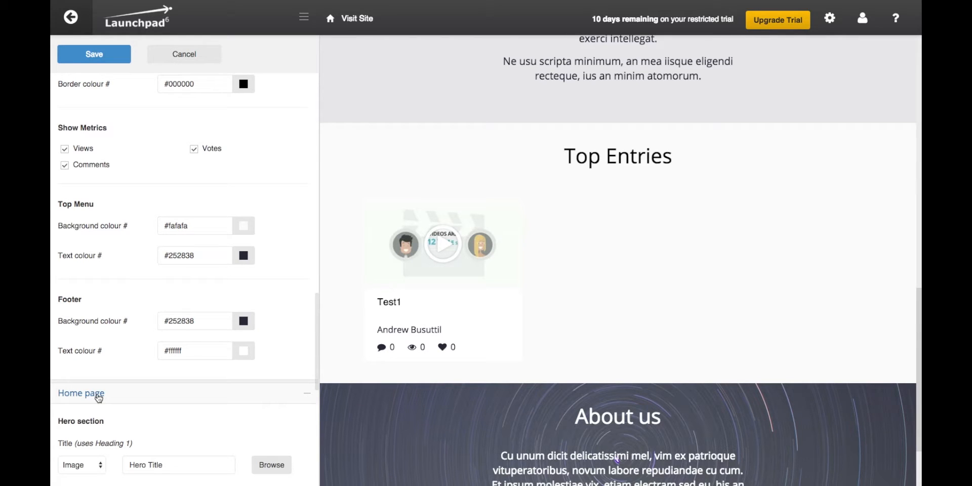
Review the Home page's Hero section settings and the hero area of the site preview.
left_click_drag(318, 303, 321, 208)
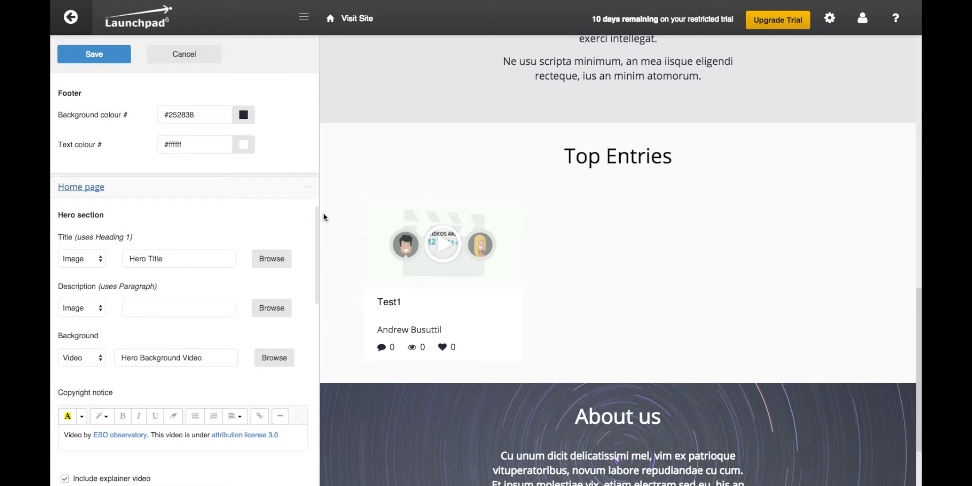
left_click_drag(323, 213, 315, 203)
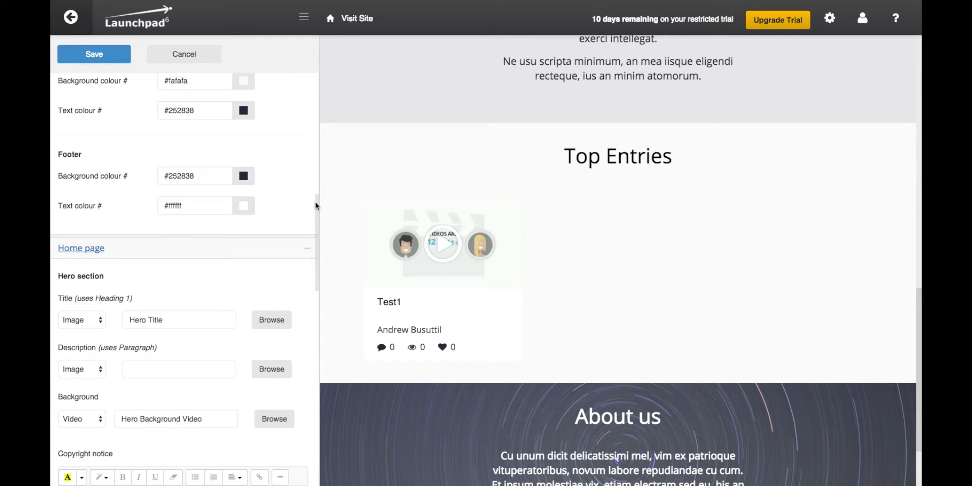
scroll(295, 200, "up", 4)
scroll(290, 203, "down", 3)
scroll(291, 185, "up", 1)
scroll(290, 192, "down", 2)
scroll(293, 213, "down", 3)
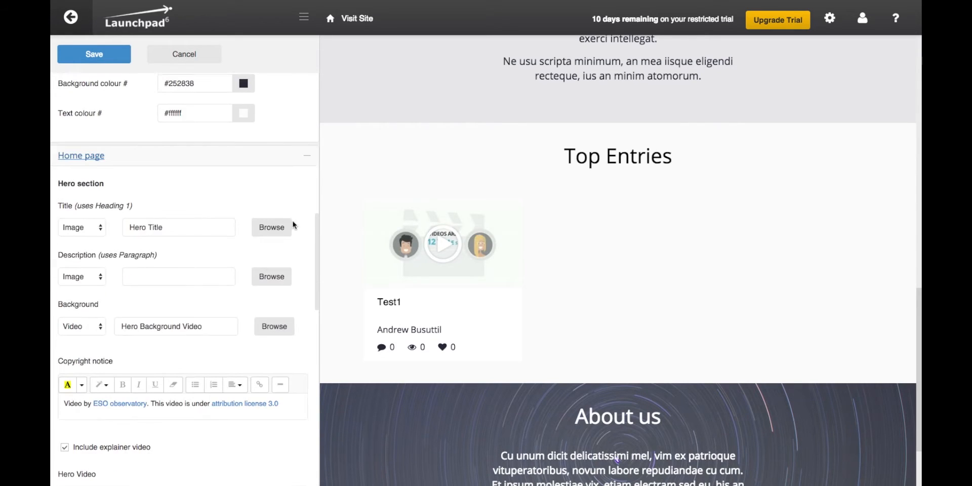
scroll(299, 213, "up", 2)
scroll(306, 223, "down", 4)
scroll(311, 230, "up", 1)
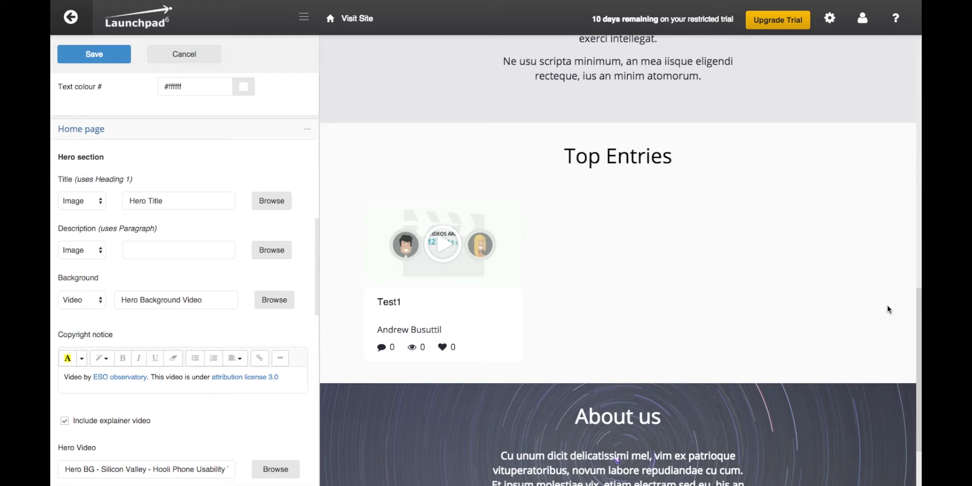
scroll(918, 319, "down", 1)
scroll(919, 230, "up", 10)
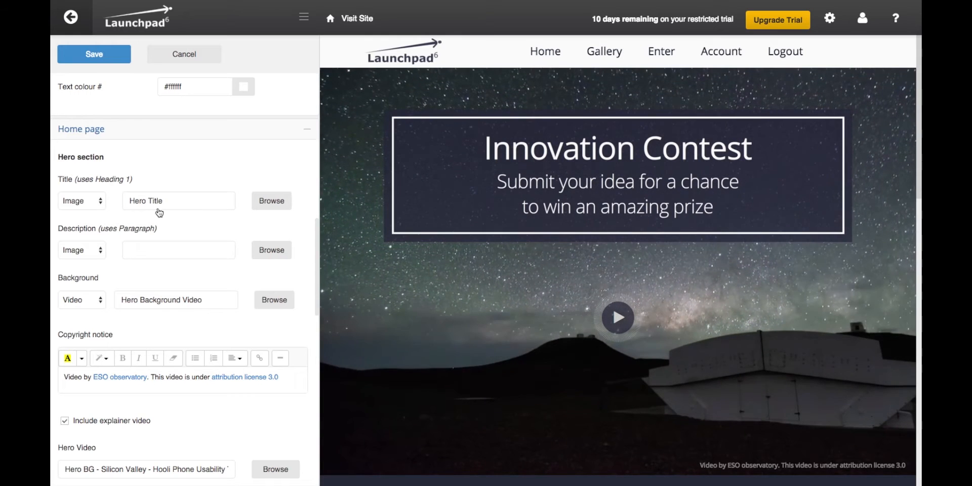
Try the Hero title as text reading "Big Bash test" and return it to the Image option.
left_click(100, 200)
left_click(88, 191)
left_click(88, 193)
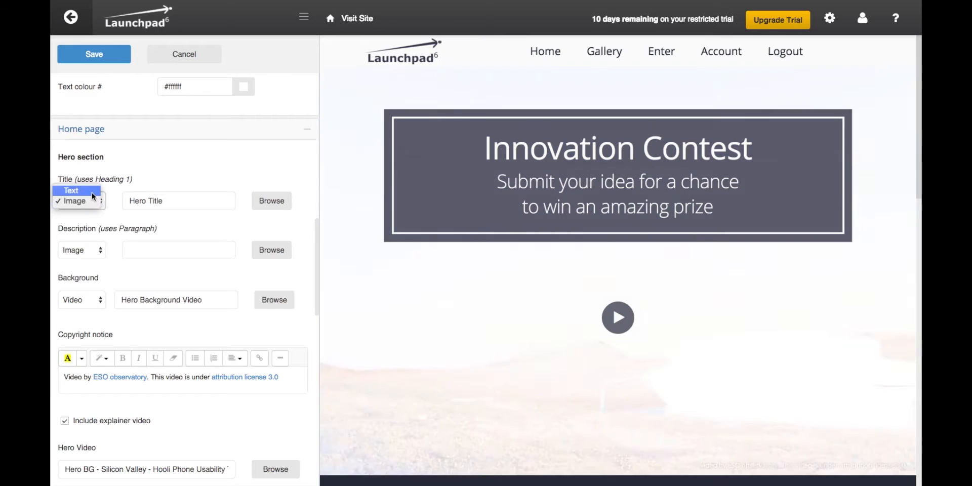
left_click(92, 191)
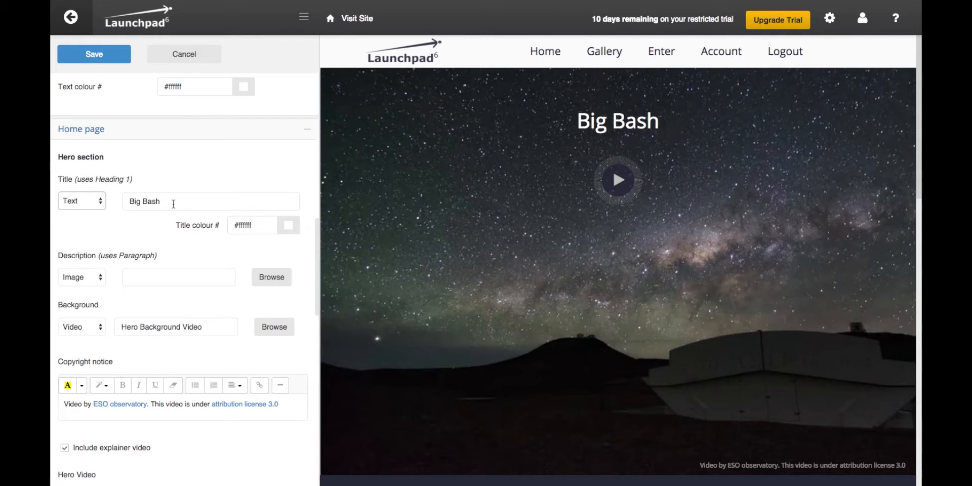
left_click(174, 201)
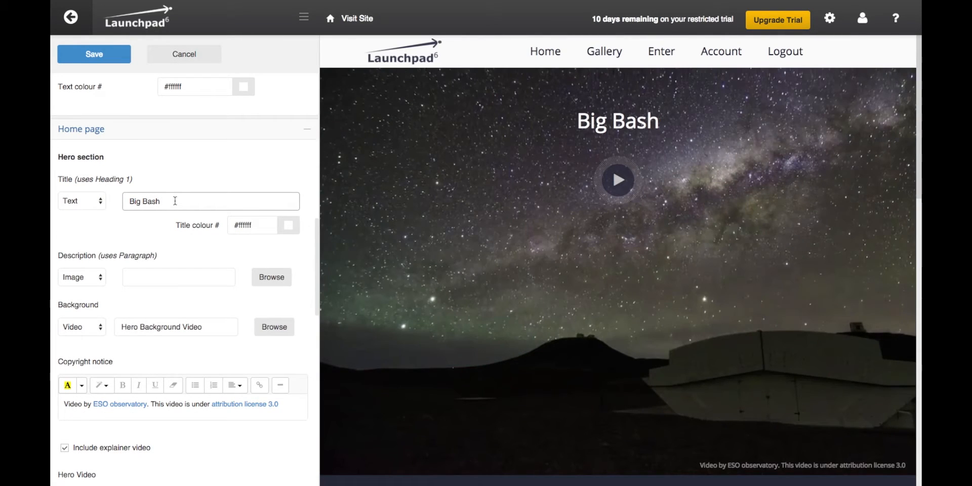
type("tes")
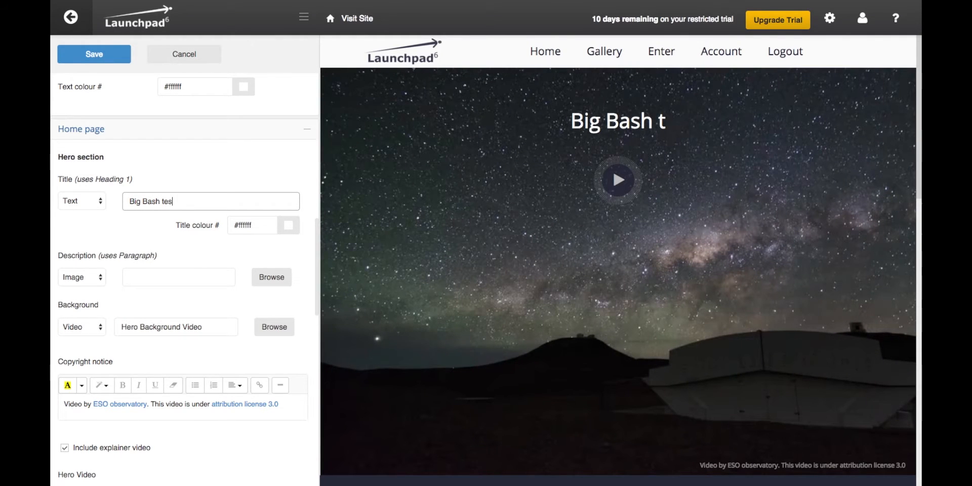
type("t")
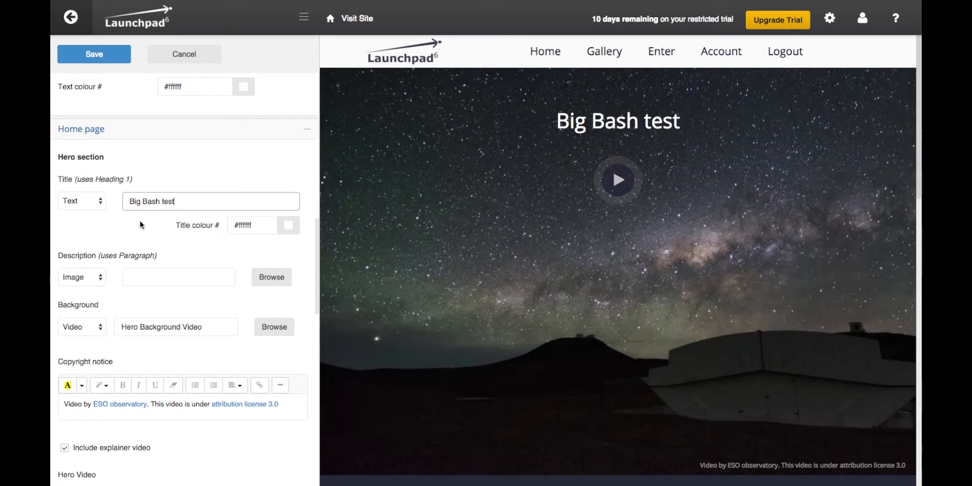
left_click(105, 207)
left_click(95, 216)
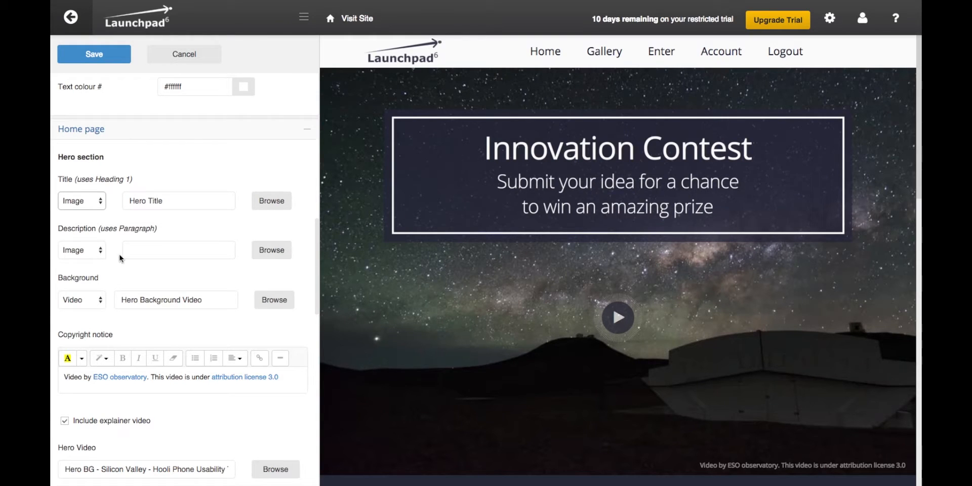
Try the Text option for the Hero description, select its text, and return the description to Image.
left_click(101, 251)
left_click(71, 239)
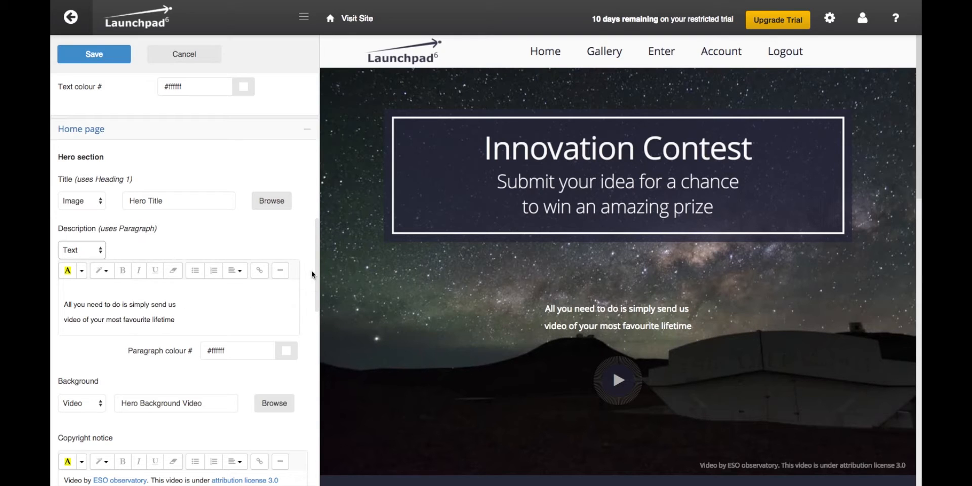
left_click_drag(318, 261, 318, 274)
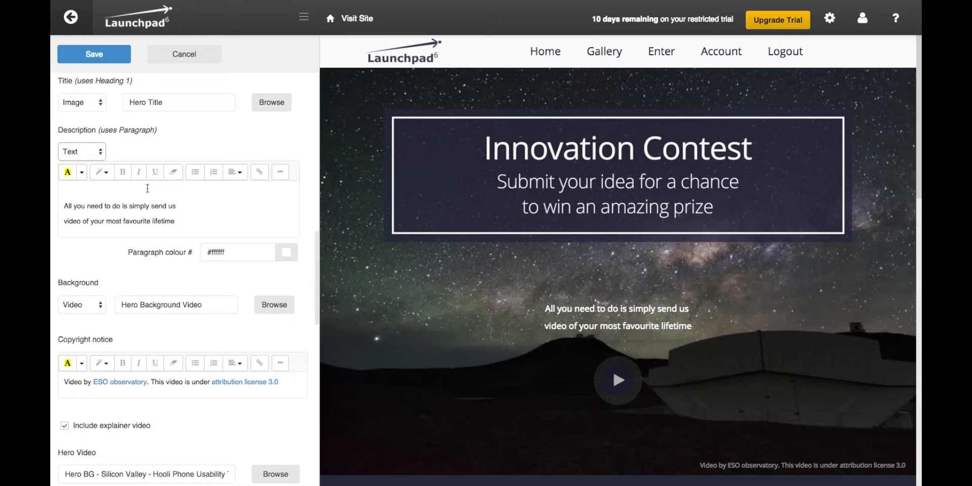
left_click_drag(65, 205, 174, 221)
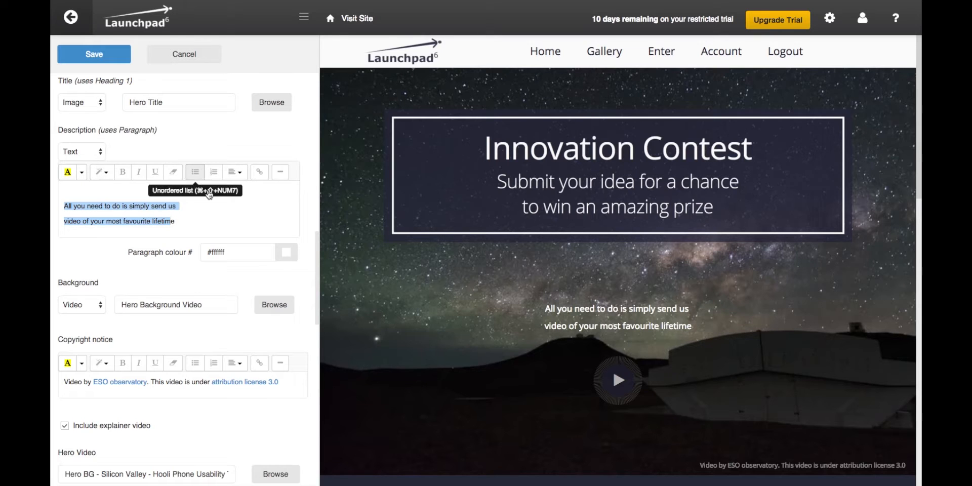
left_click(99, 155)
left_click(93, 162)
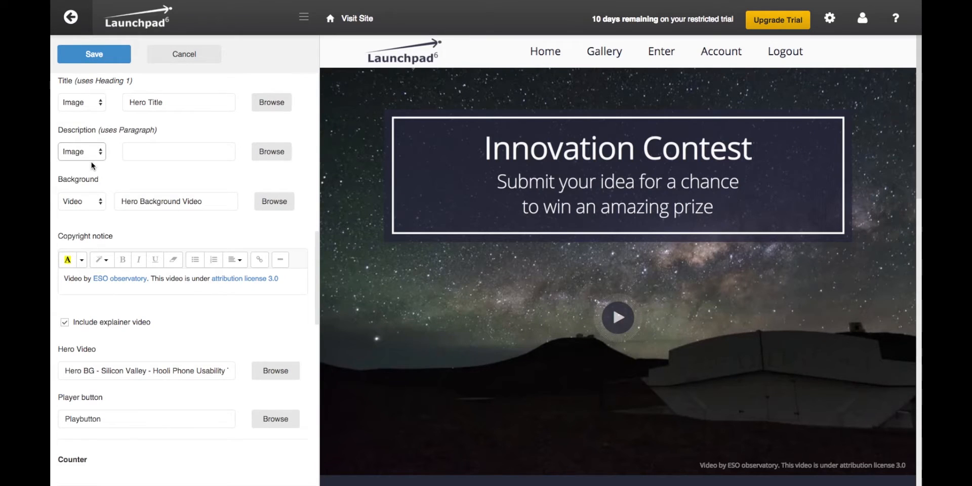
Review the Hero background type options, keeping Video, along with the copyright notice and explainer video settings.
left_click(101, 202)
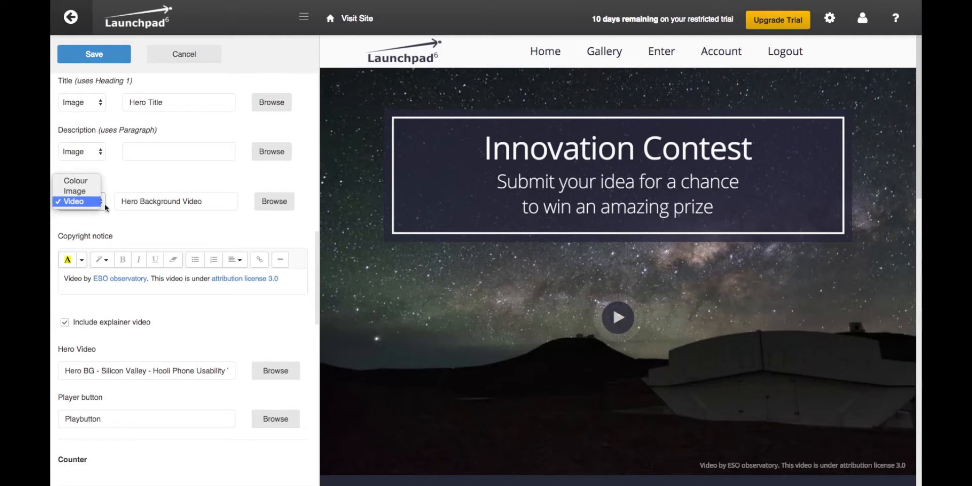
left_click(104, 202)
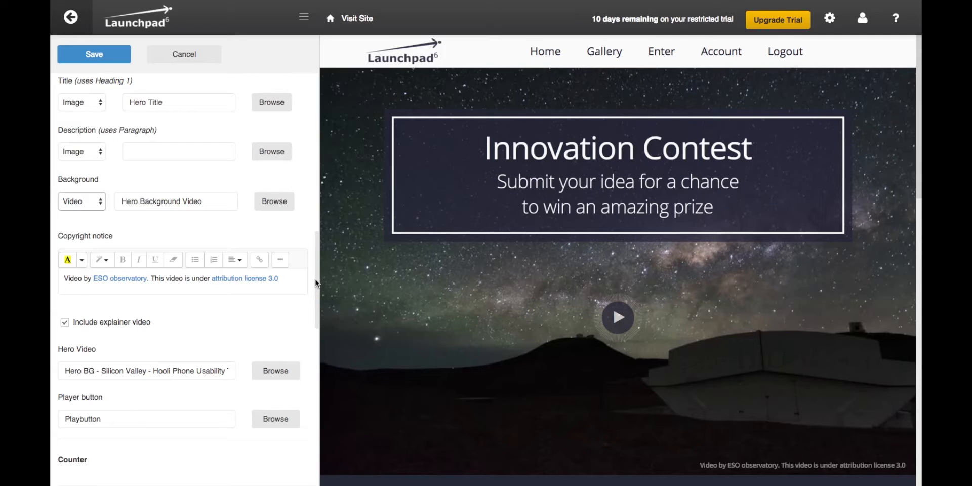
scroll(317, 286, "down", 3)
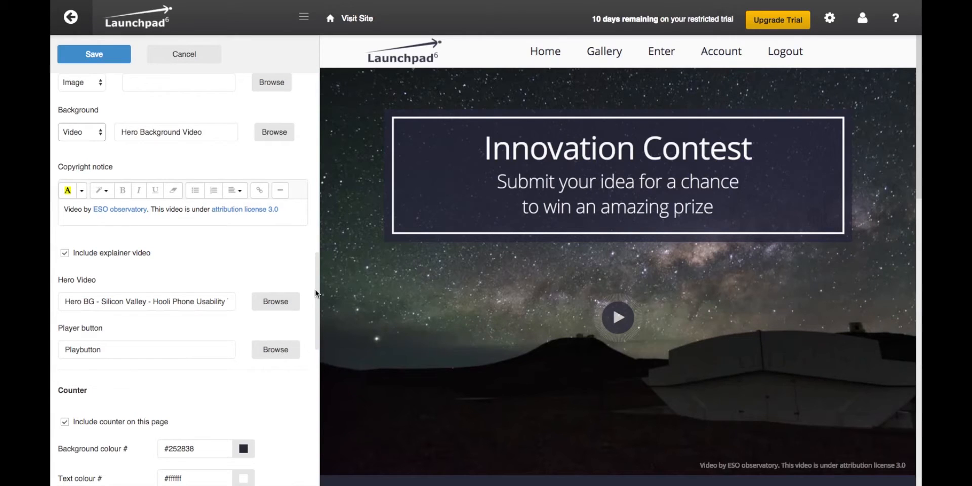
Review the Counter and the Competition and rewards settings, and select all of the paragraph text.
left_click_drag(317, 287, 317, 319)
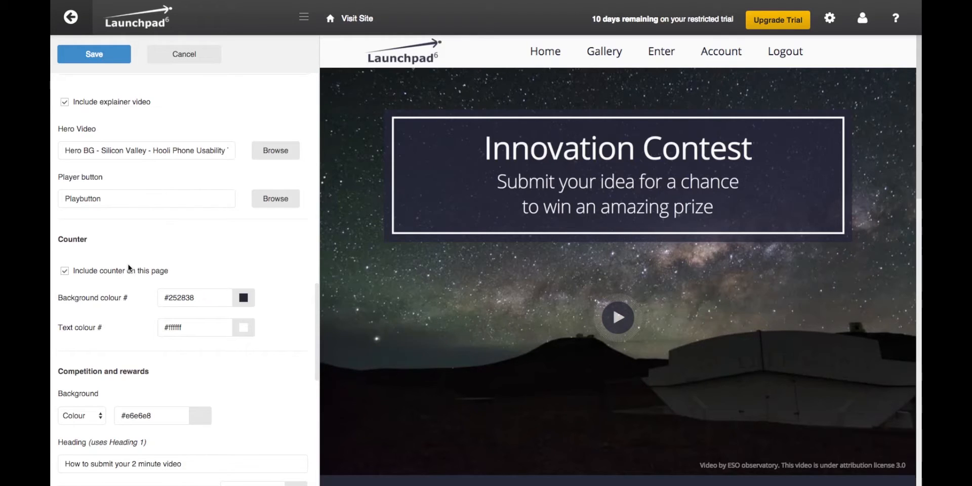
left_click_drag(317, 296, 317, 316)
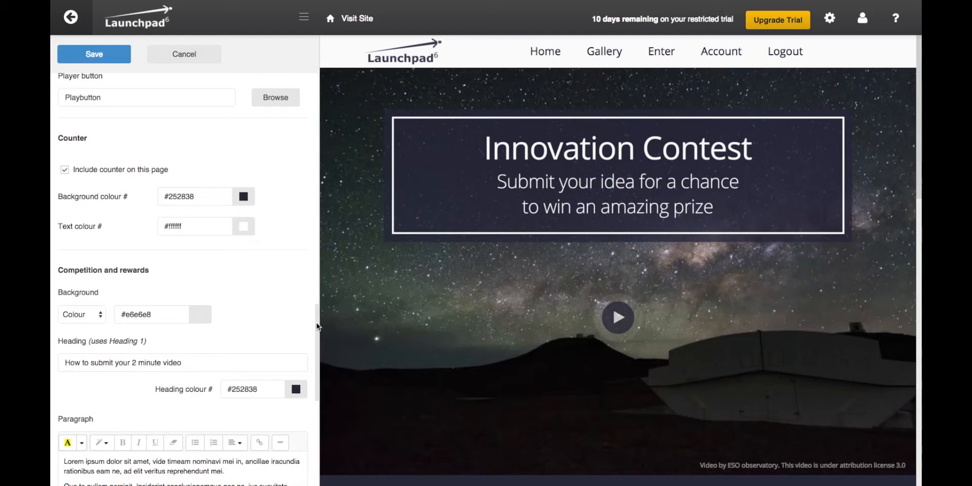
left_click_drag(317, 325, 317, 364)
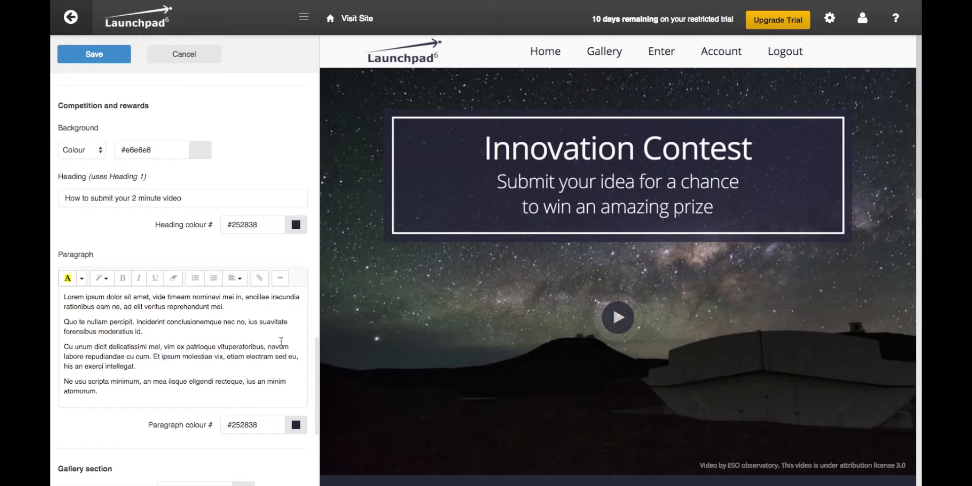
key("ctrl+a")
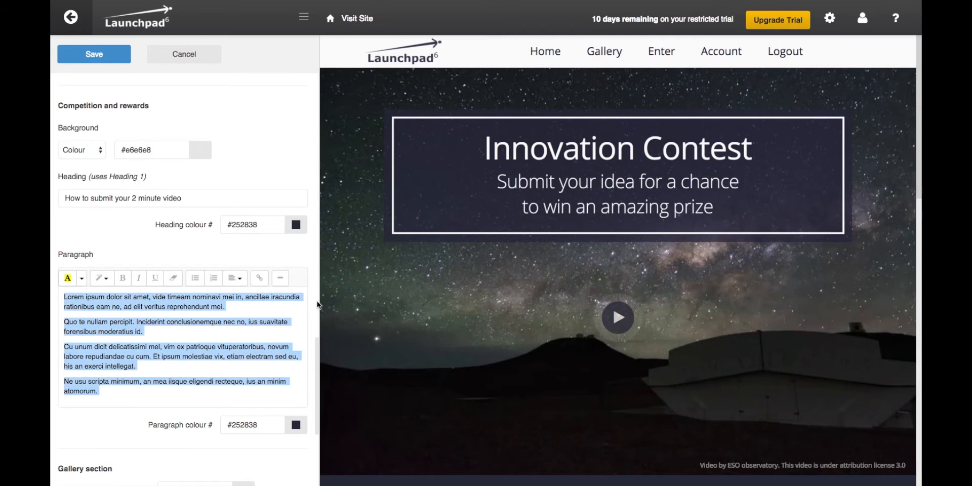
Return to the start of the theme settings and collapse the Global Styling and Home page sections.
scroll(314, 254, "up", 15)
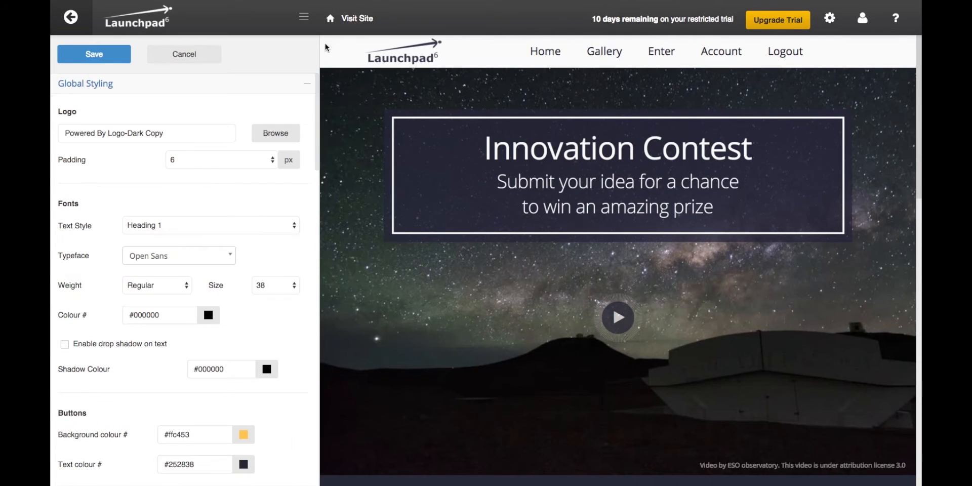
left_click(102, 85)
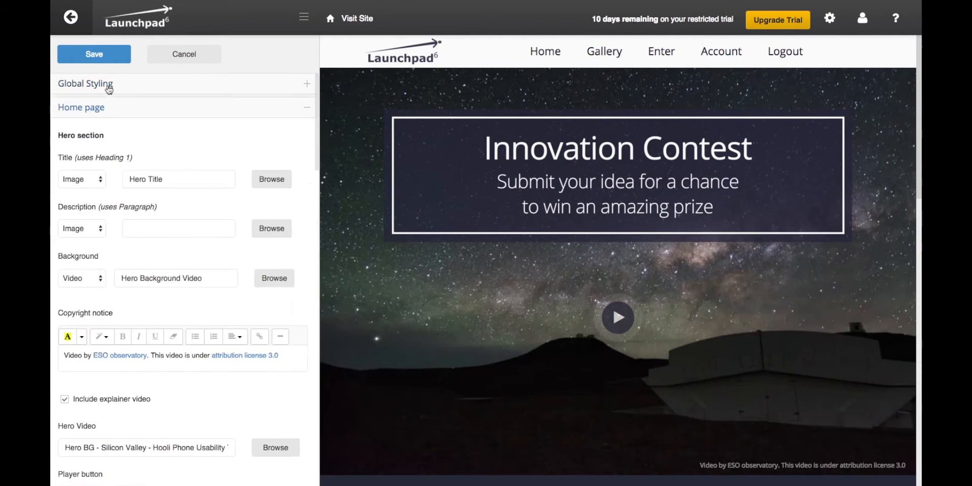
left_click(81, 107)
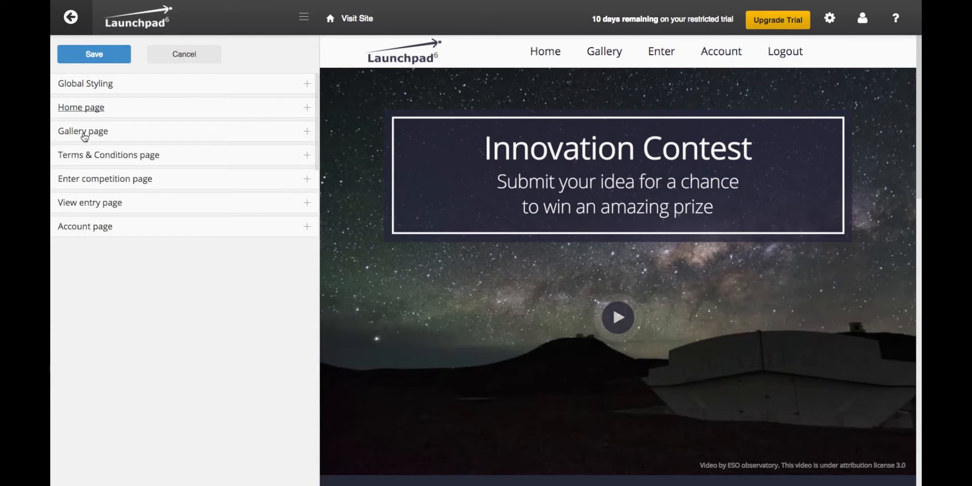
Review the Gallery page settings, collapse them, and open the Terms & Conditions page for editing.
left_click(83, 132)
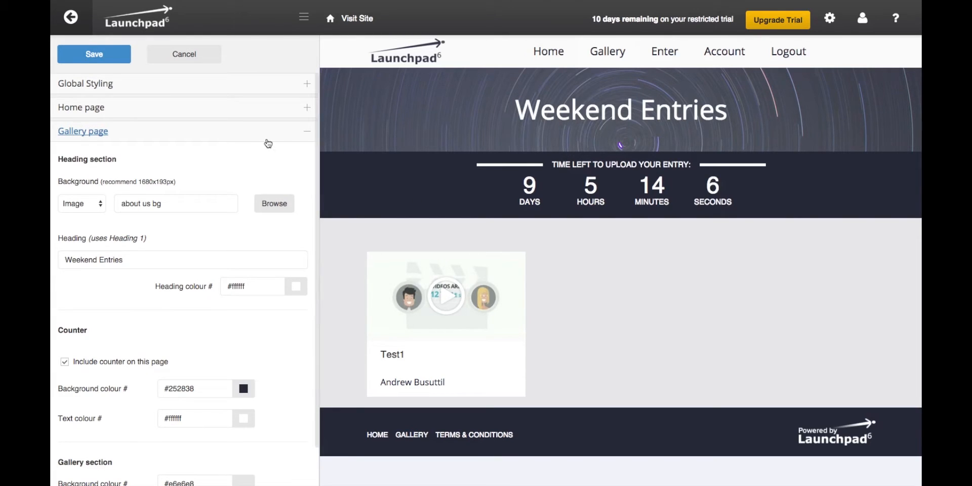
left_click(307, 133)
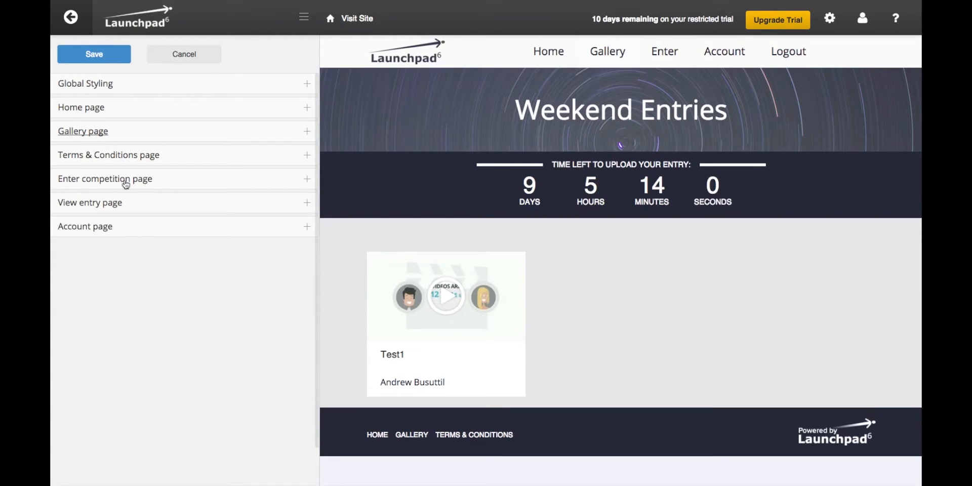
left_click(122, 158)
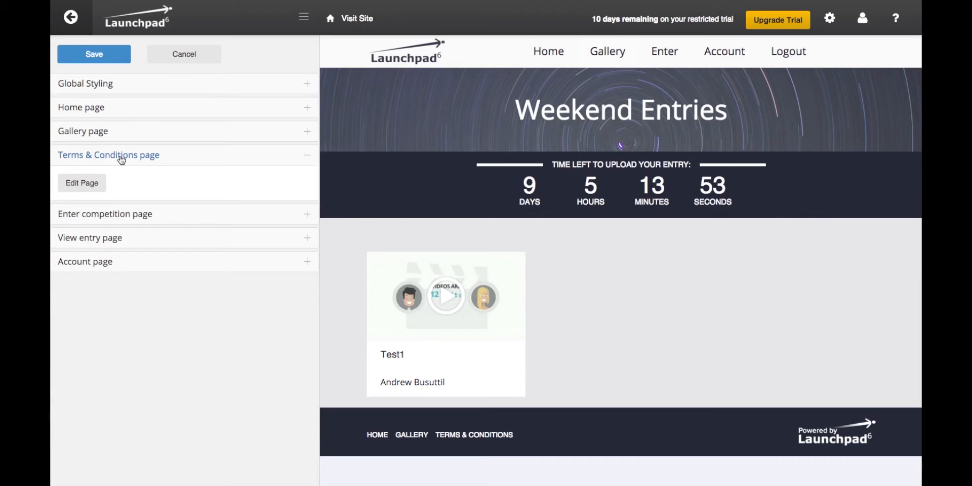
left_click(83, 183)
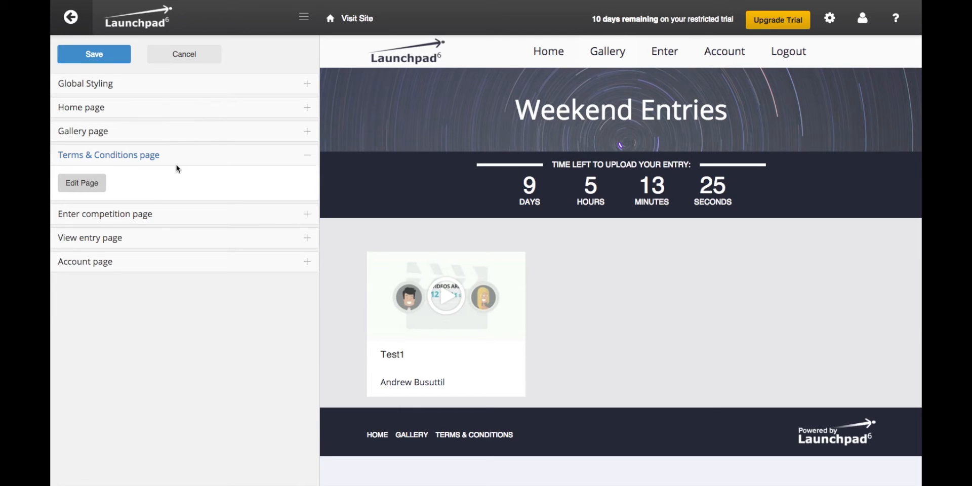
Review all View entry page settings and the matching entry preview, including the vote button, social sharing and comments.
left_click(109, 242)
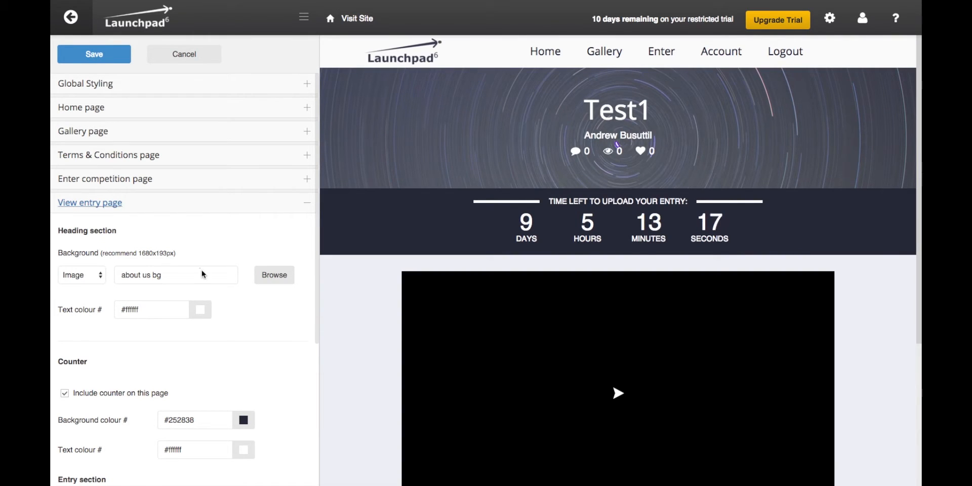
left_click_drag(318, 239, 315, 456)
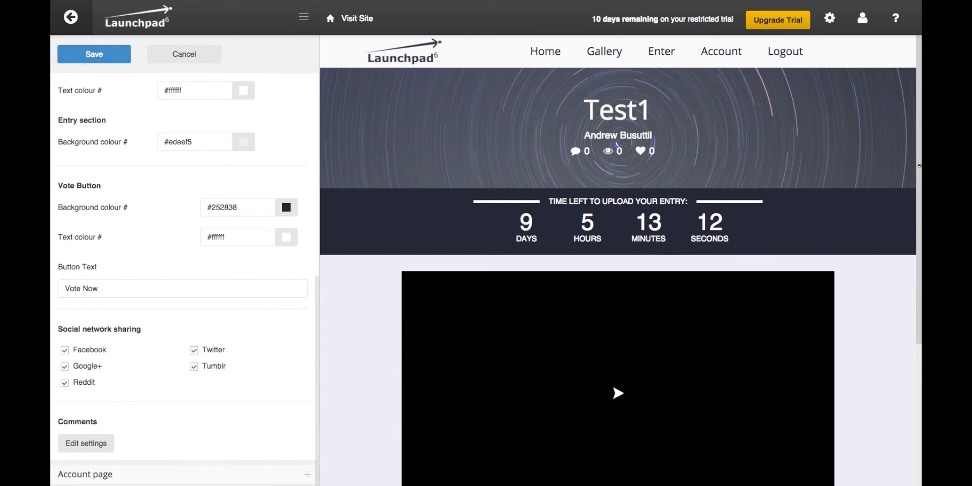
left_click_drag(919, 201, 919, 325)
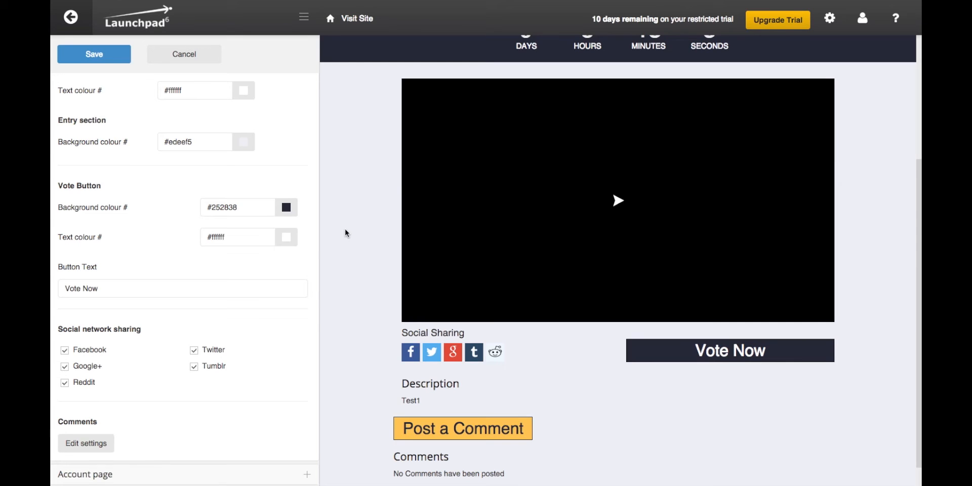
Disable Reddit, Tumblr, Twitter and Google+ in the View entry page's social network sharing, keeping only Facebook.
left_click(65, 382)
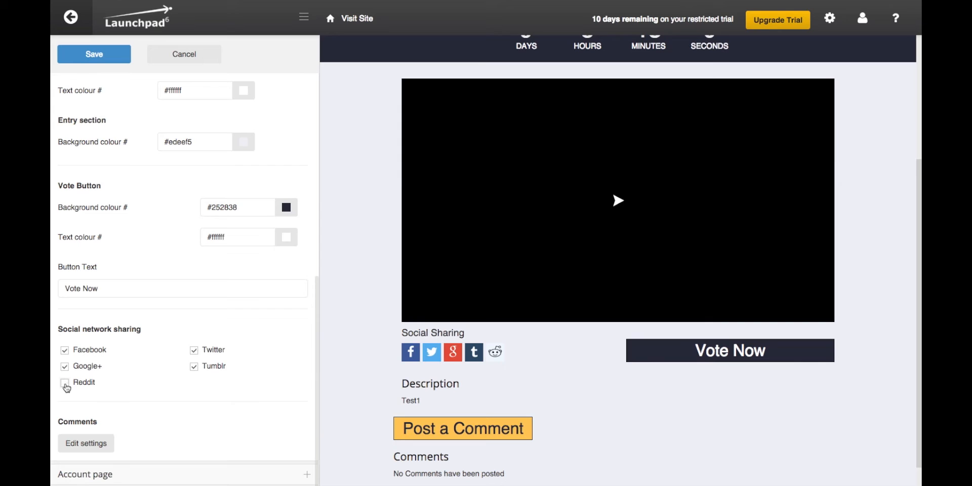
left_click(194, 366)
left_click(194, 351)
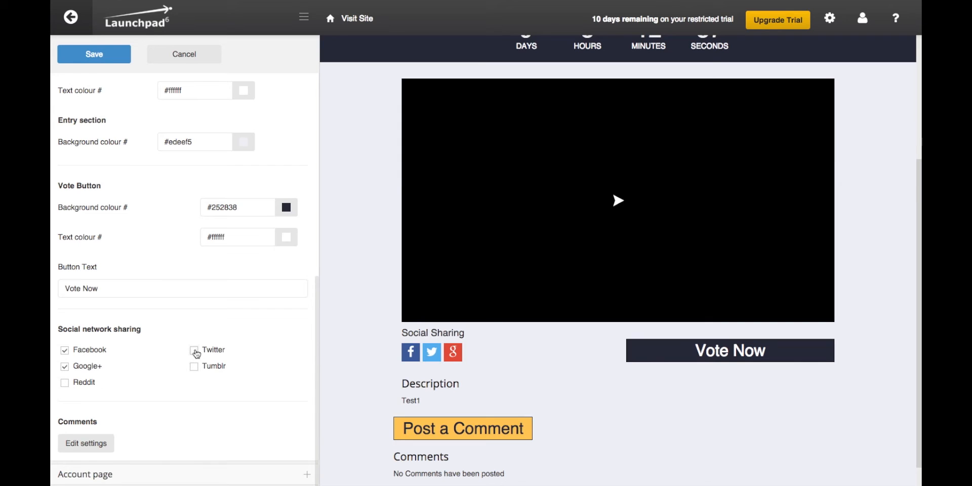
left_click(65, 350)
left_click(65, 367)
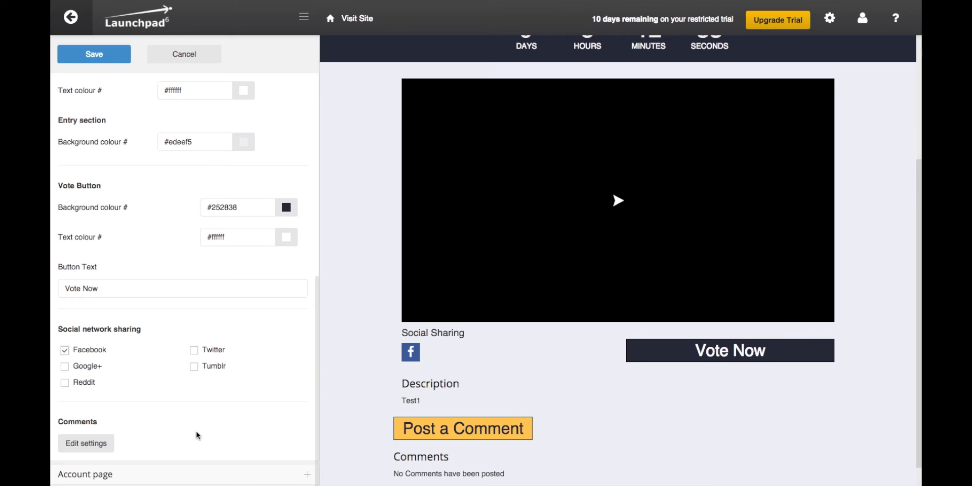
Open the contest's general settings from the View entry page's comment settings, and switch Posting comments off and back on.
left_click(87, 444)
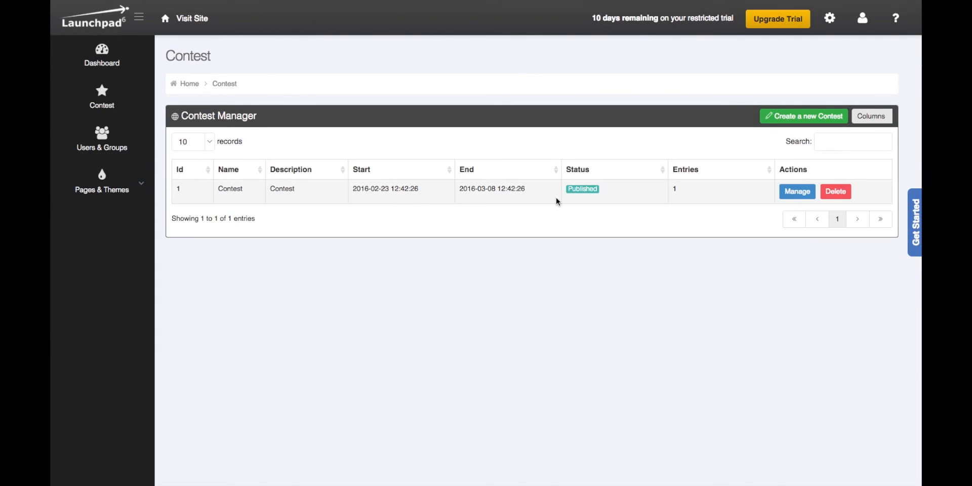
left_click(802, 195)
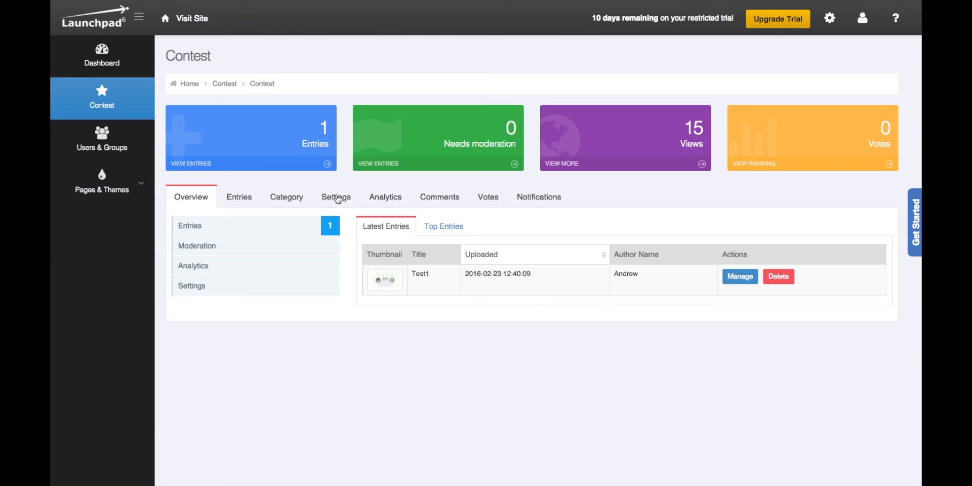
left_click(338, 199)
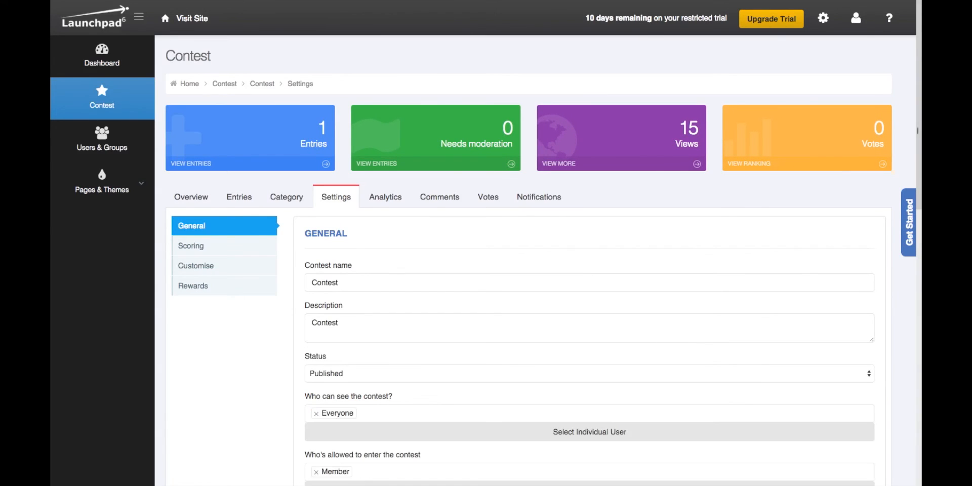
left_click_drag(919, 168, 906, 382)
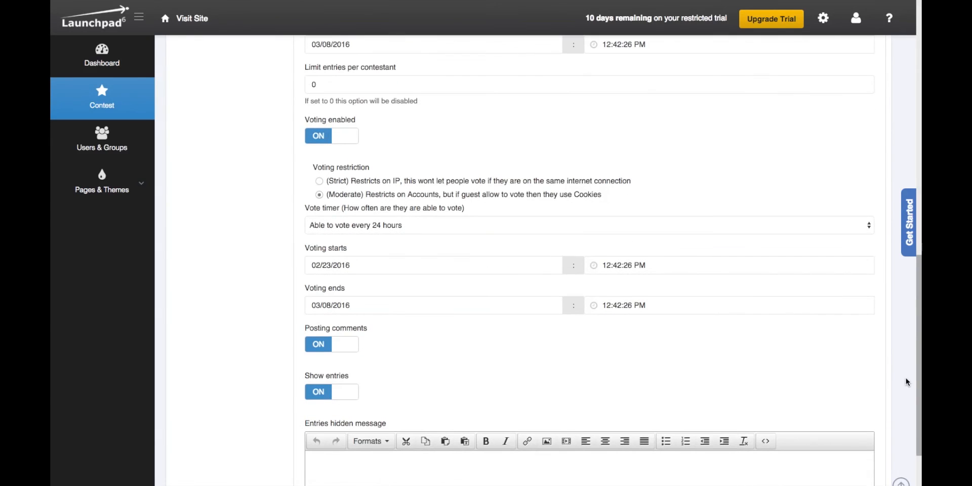
left_click(345, 348)
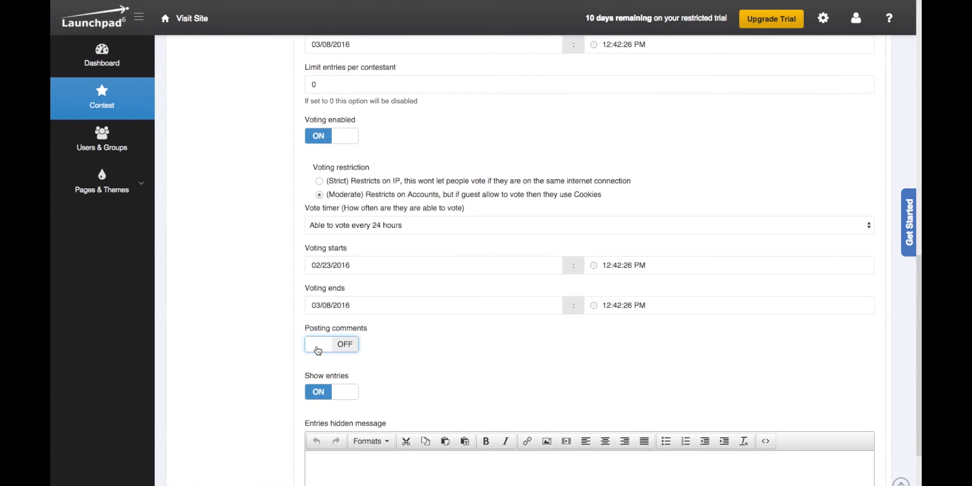
left_click(318, 350)
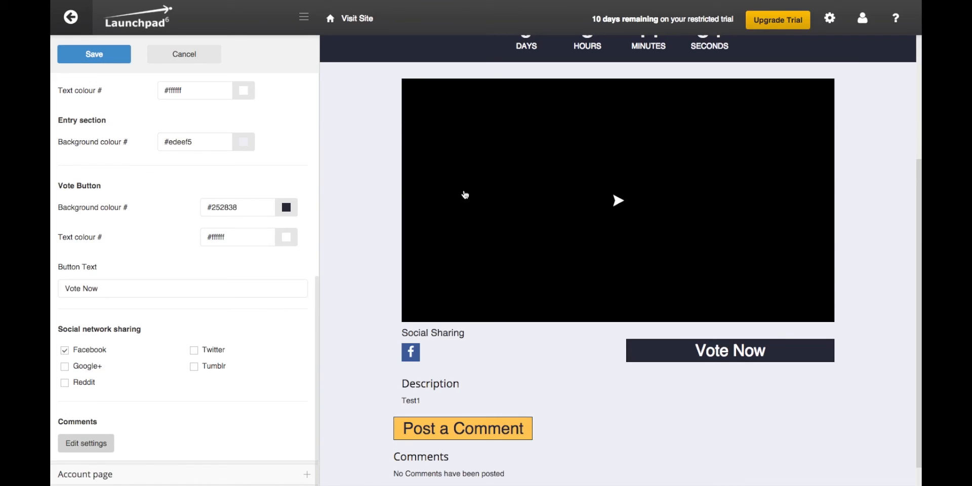
Visit the contest site, leaving the theme editor without saving the changes.
left_click(376, 29)
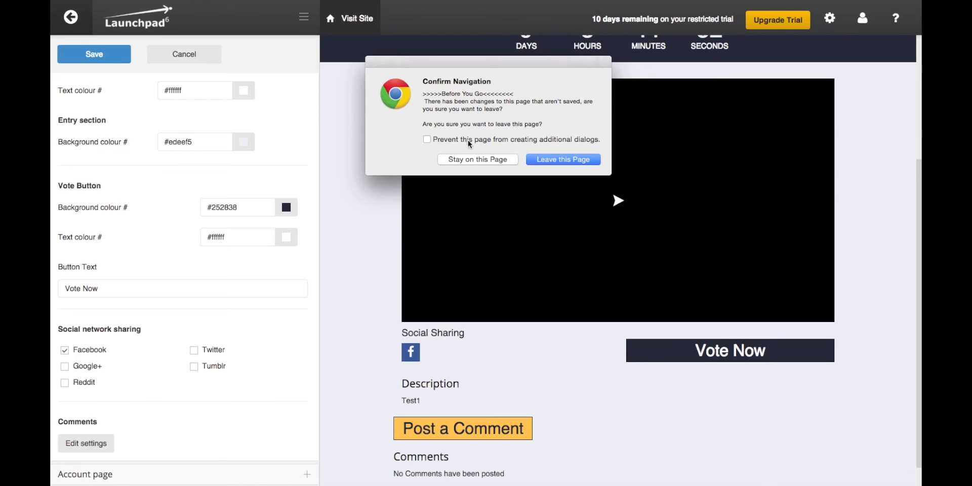
left_click(560, 161)
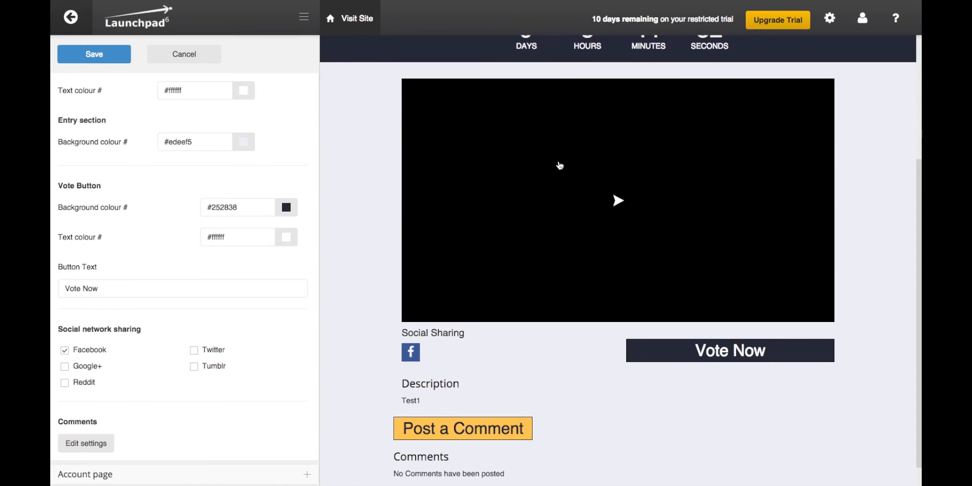